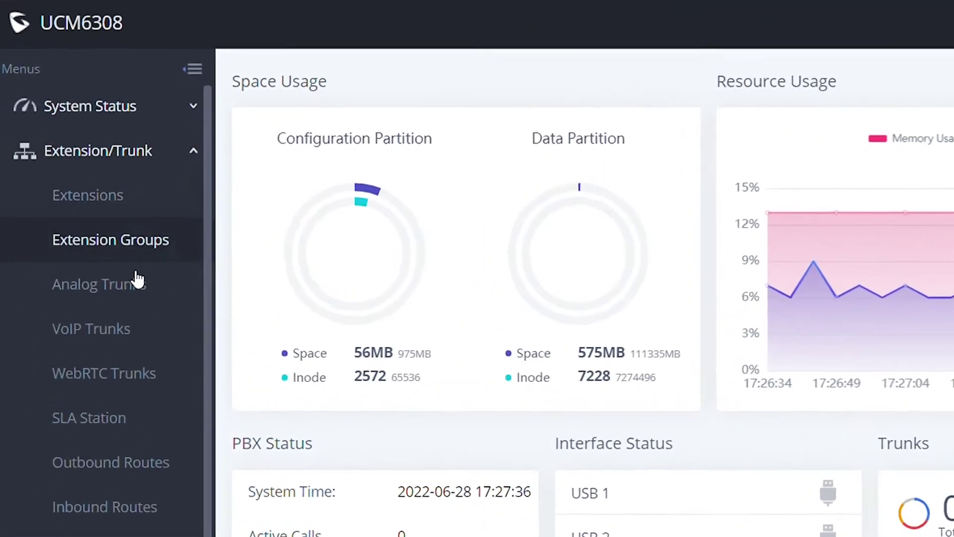
Add an analog trunk named 'analog' using the FXO ports and save it
{"action": "left_click", "coordinate": [134, 279]}
{"action": "left_click", "coordinate": [307, 166]}
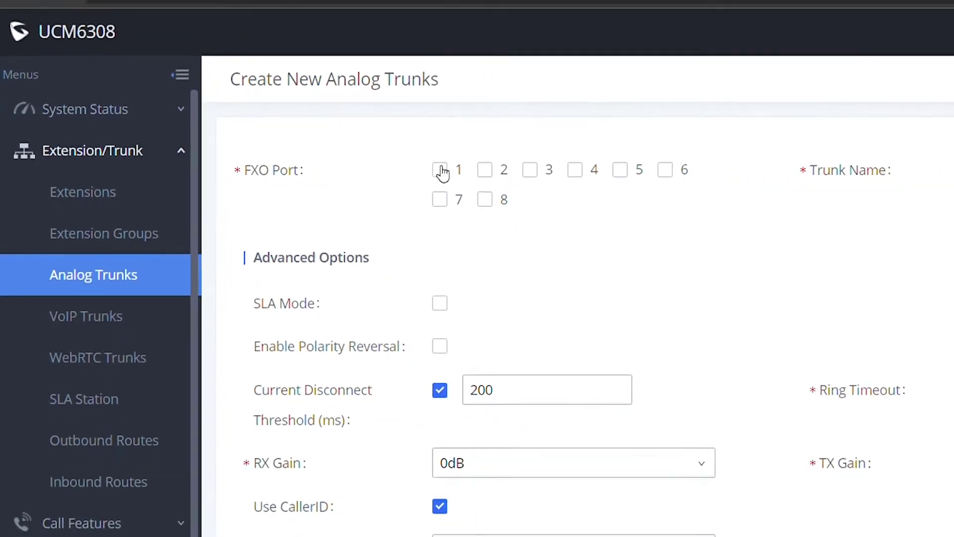
{"action": "left_click", "coordinate": [520, 174]}
{"action": "left_click", "coordinate": [944, 168]}
{"action": "type", "text": "analog"}
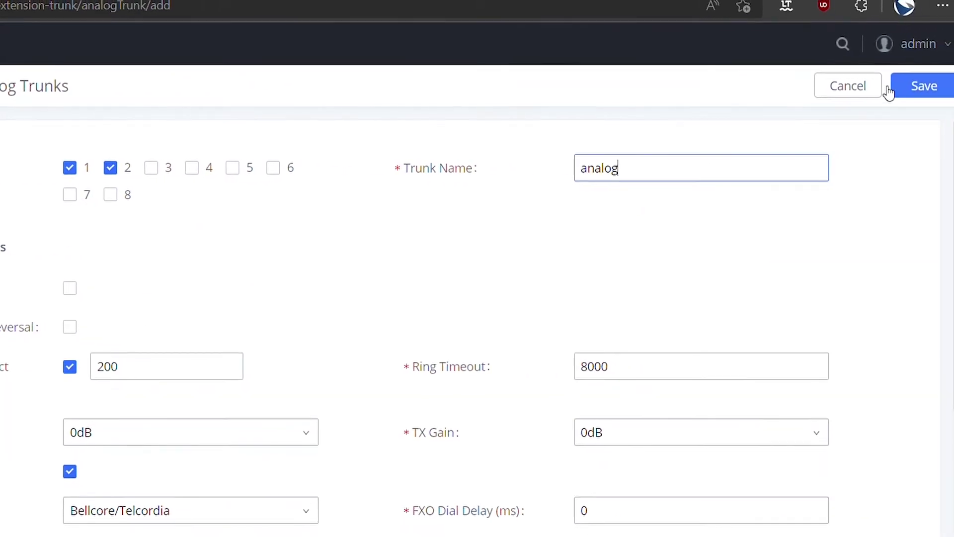
{"action": "left_click", "coordinate": [912, 86]}
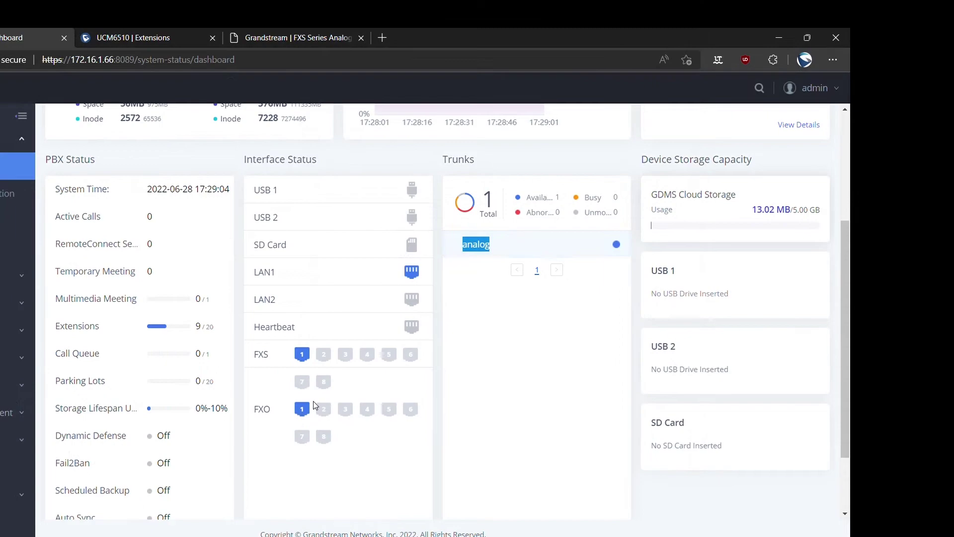
{"action": "mouse_move", "coordinate": [304, 409]}
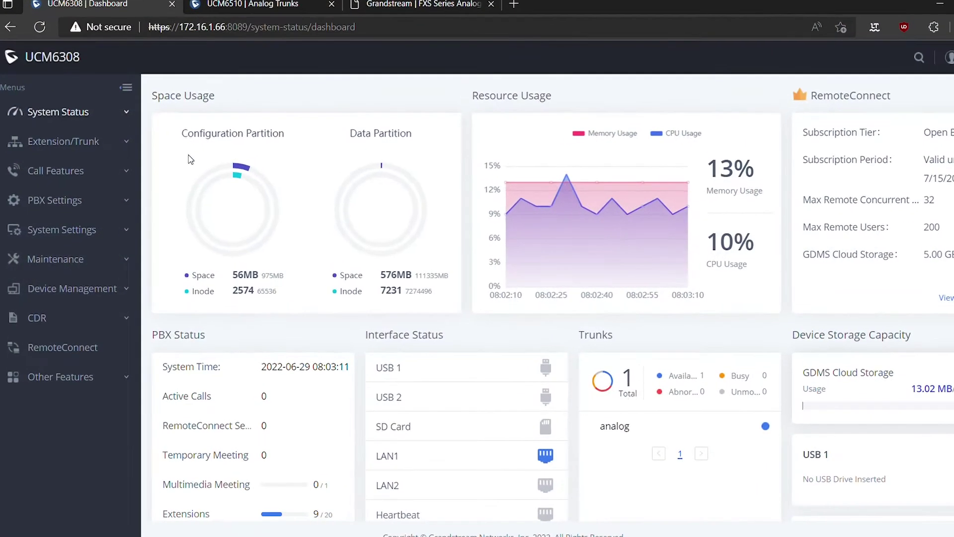
Run ACIM detection on the FXO ports in Interface Settings and dismiss the no-connection report for channels 3-8
{"action": "left_click", "coordinate": [87, 195]}
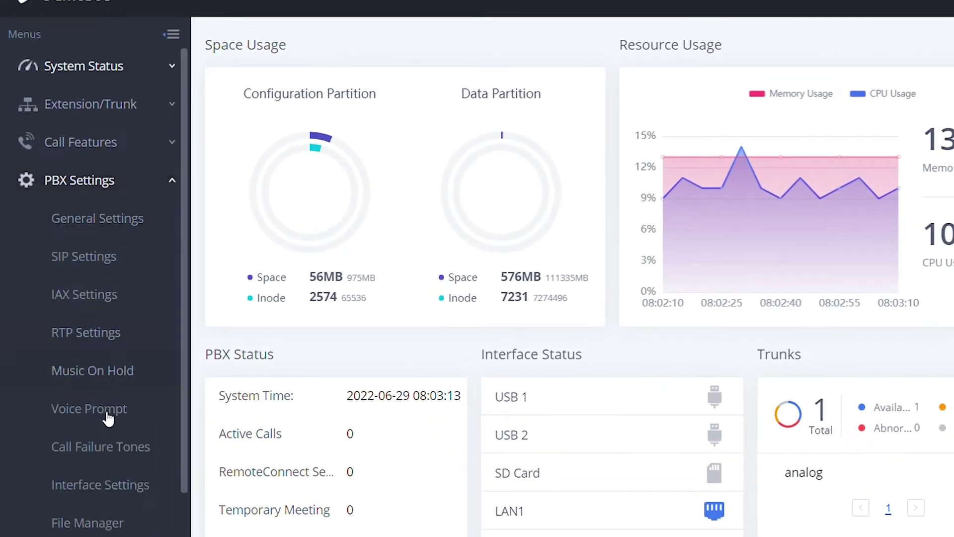
{"action": "left_click", "coordinate": [89, 484]}
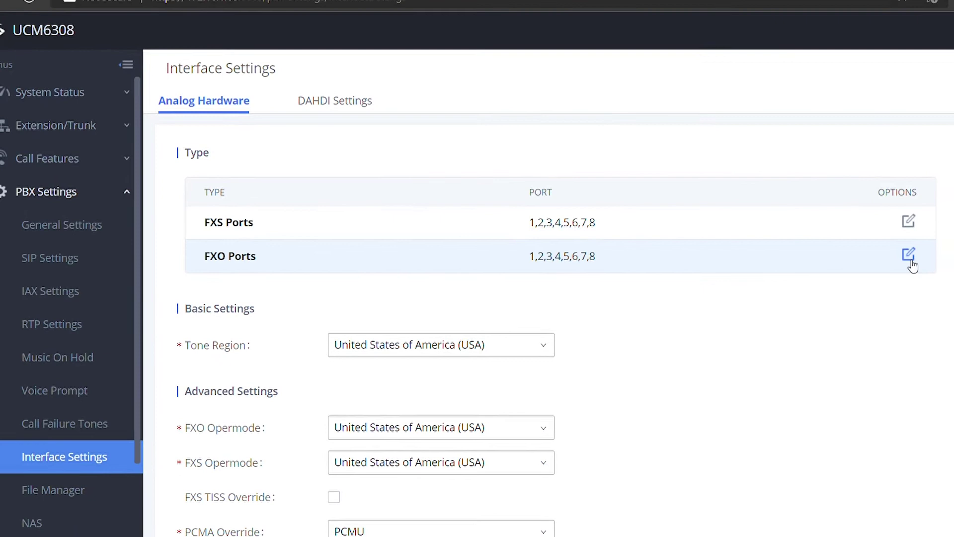
{"action": "left_click", "coordinate": [909, 253]}
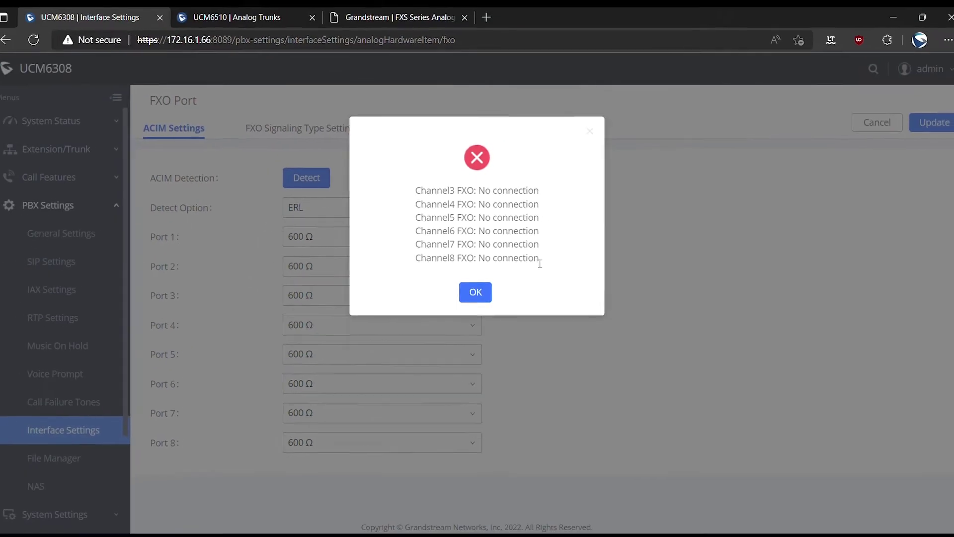
{"action": "left_click", "coordinate": [476, 290]}
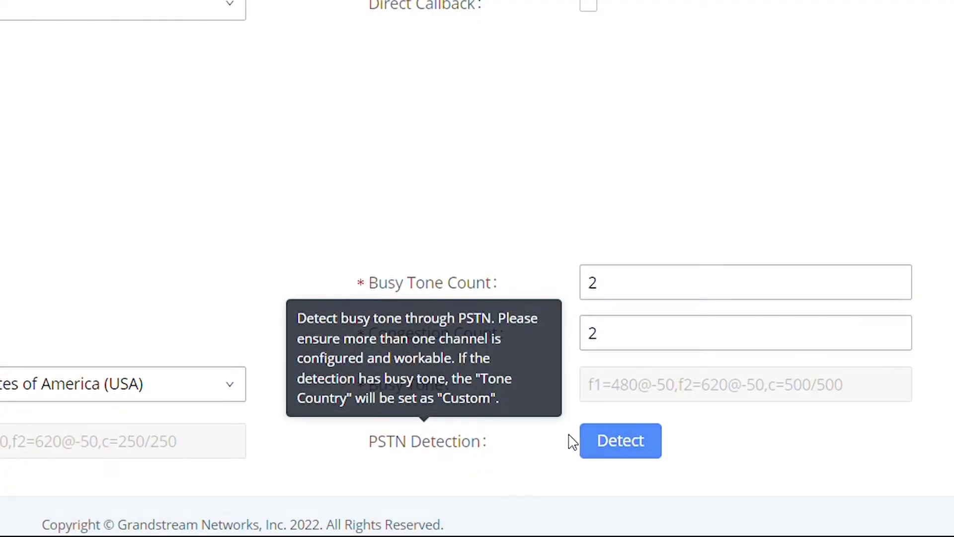
Run the PSTN busy-tone detection call and confirm answer and hang-up, yielding 480+620 Hz at 500/500 cadence
{"action": "left_click", "coordinate": [641, 442]}
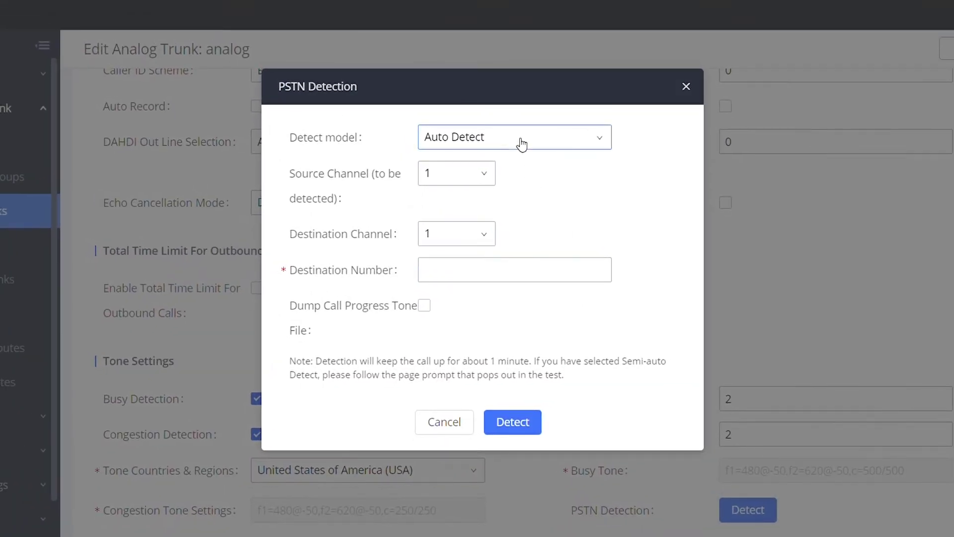
{"action": "left_click", "coordinate": [522, 144]}
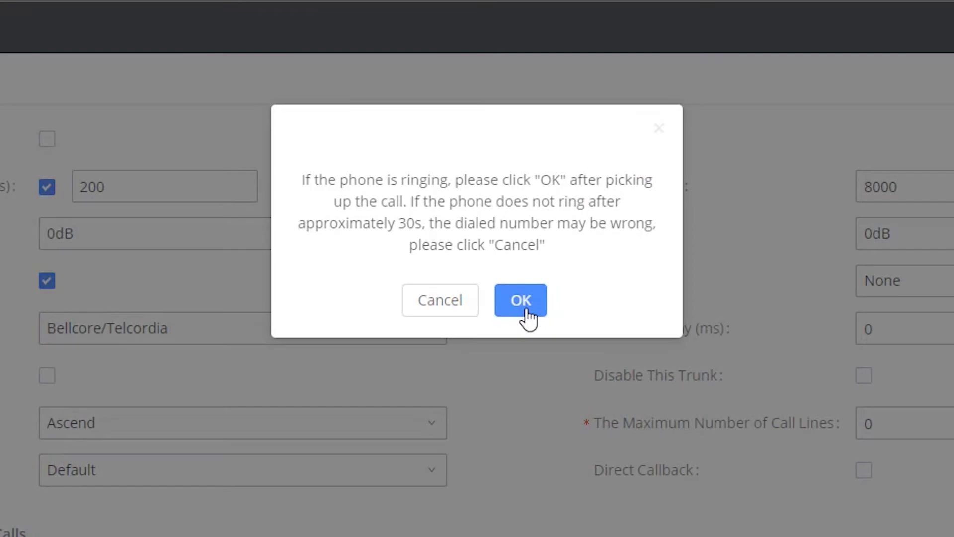
{"action": "left_click", "coordinate": [527, 311]}
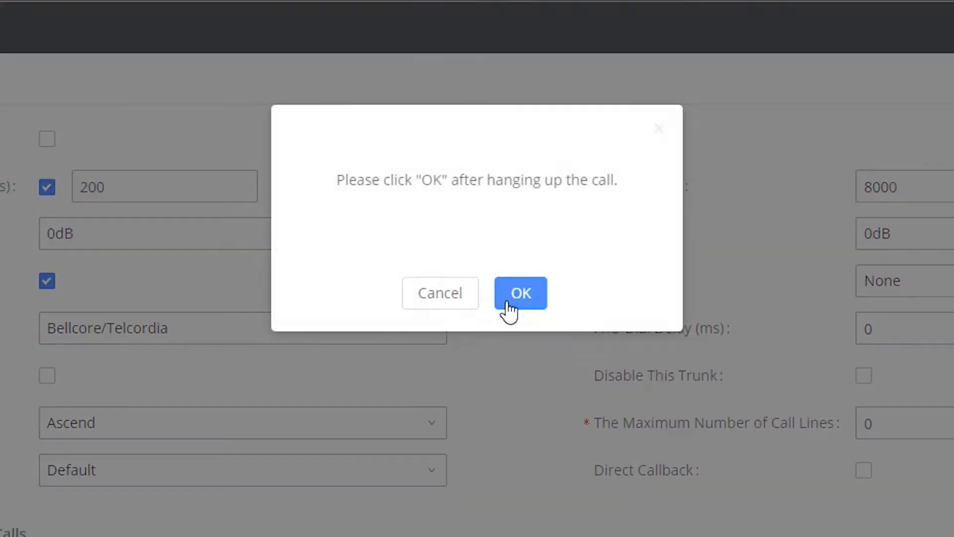
{"action": "left_click", "coordinate": [509, 309]}
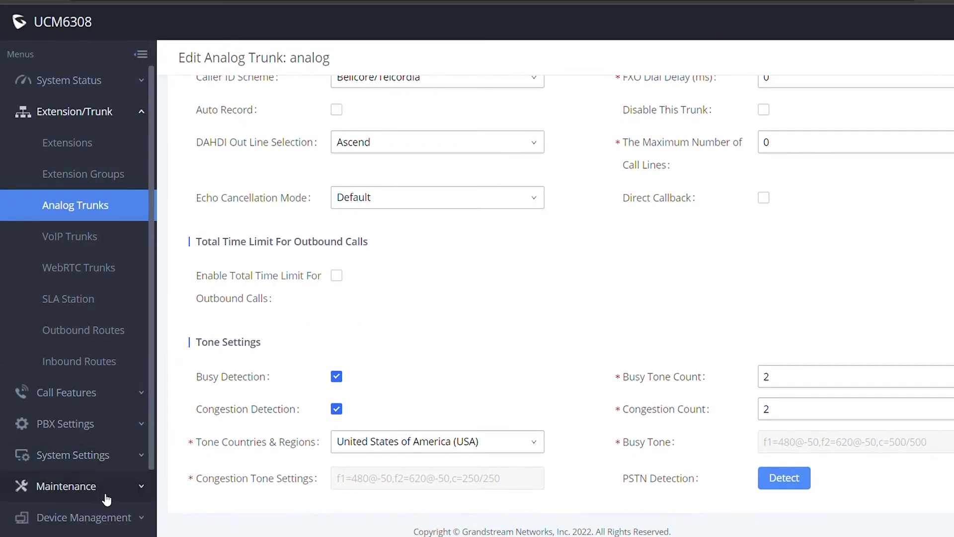
Start an Analog Record Trace on FXO ports 1 and 2 from Signaling Troubleshooting
{"action": "left_click", "coordinate": [106, 497]}
{"action": "scroll", "coordinate": [45, 437], "scroll_direction": "down", "scroll_amount": 2}
{"action": "left_click", "coordinate": [64, 432]}
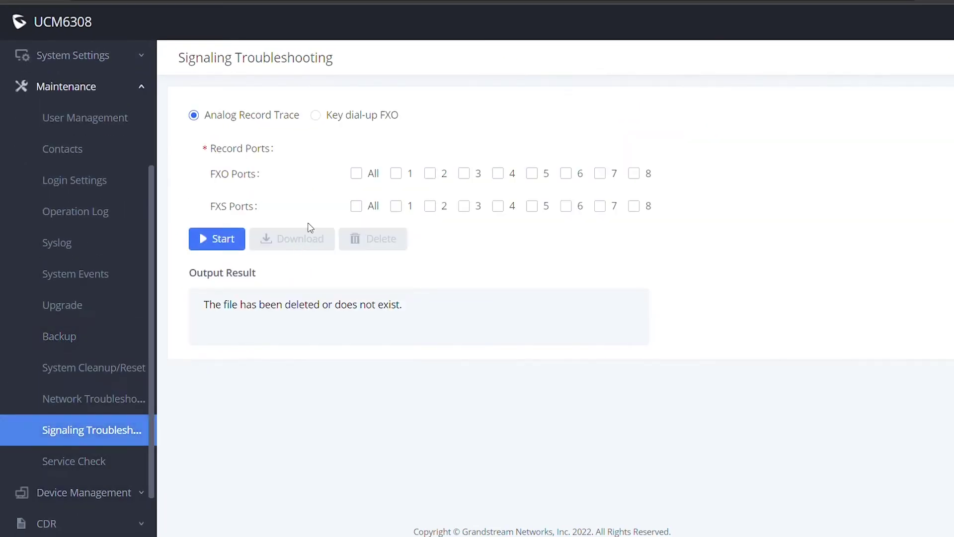
{"action": "left_click", "coordinate": [396, 173]}
{"action": "left_click", "coordinate": [430, 173]}
{"action": "left_click", "coordinate": [223, 245]}
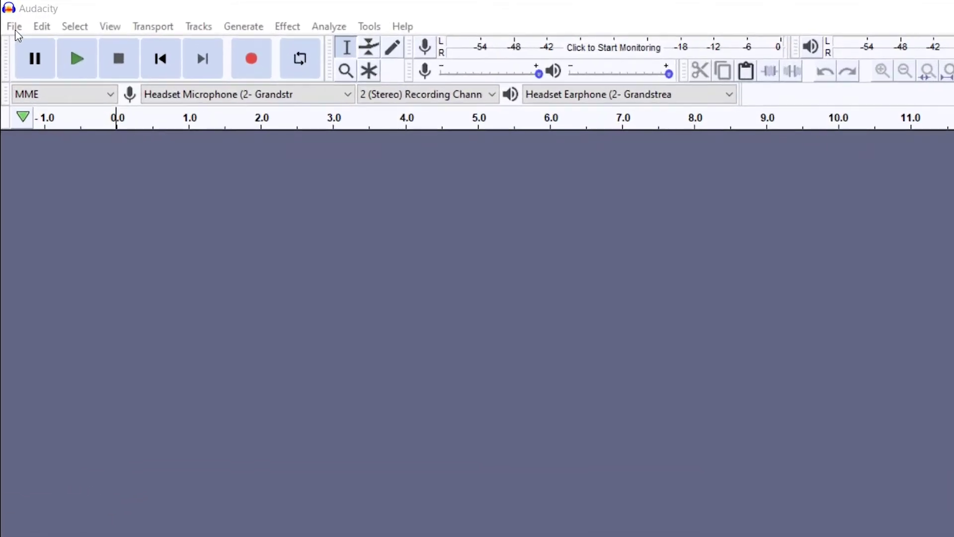
Import tdmin_0.pcm as raw Signed 16-bit PCM audio at 8000 Hz sample rate
{"action": "left_click", "coordinate": [15, 27]}
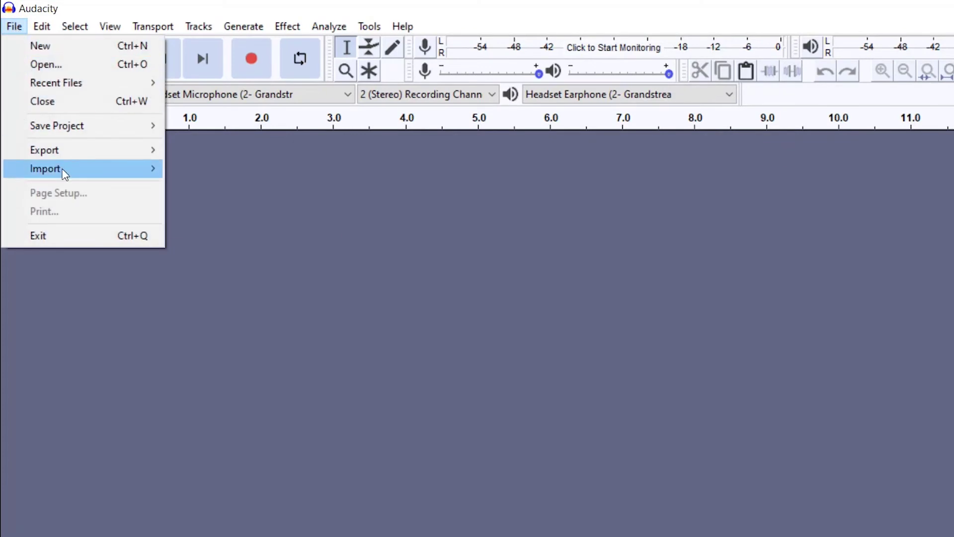
{"action": "mouse_move", "coordinate": [112, 169]}
{"action": "left_click", "coordinate": [223, 222]}
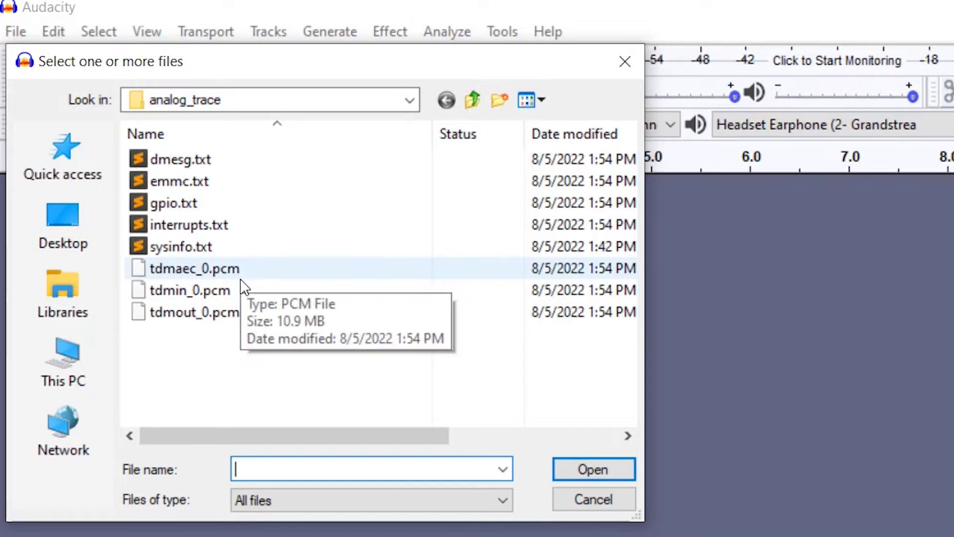
{"action": "left_click", "coordinate": [243, 293]}
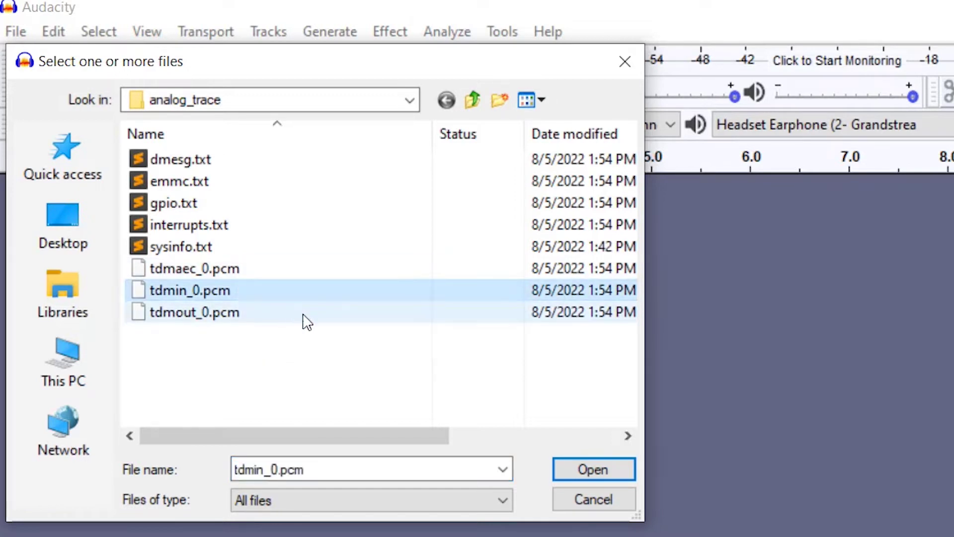
{"action": "left_click", "coordinate": [571, 470]}
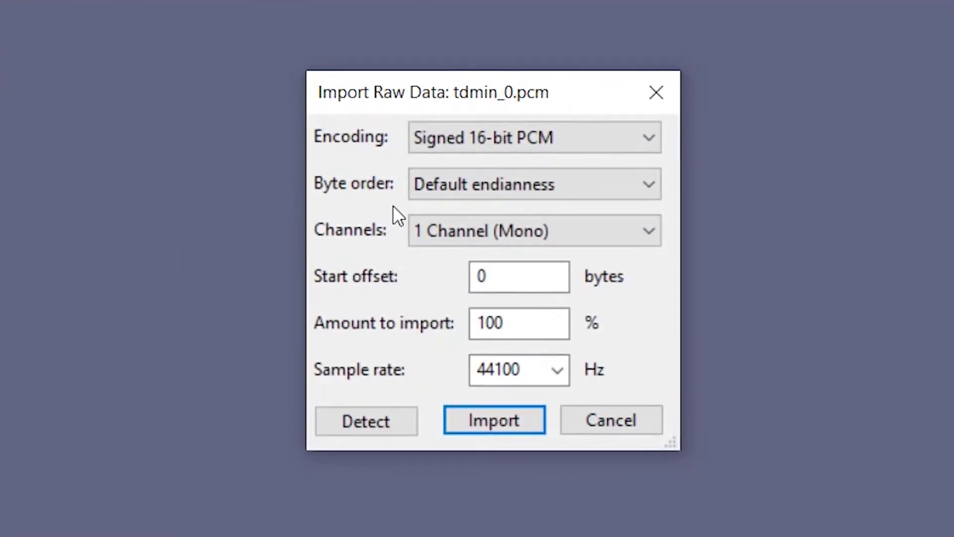
{"action": "left_click", "coordinate": [452, 146]}
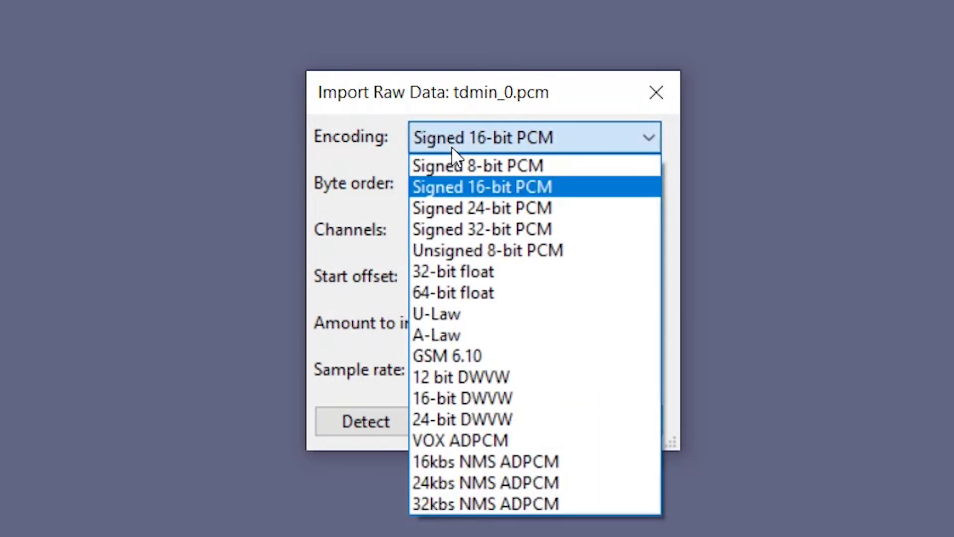
{"action": "left_click", "coordinate": [466, 186]}
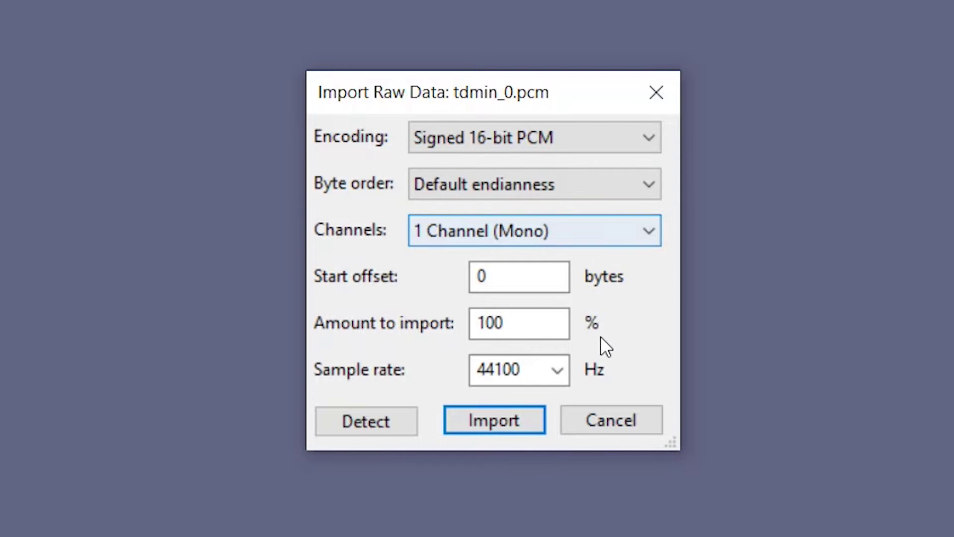
{"action": "double_click", "coordinate": [534, 369]}
{"action": "type", "text": "8000"}
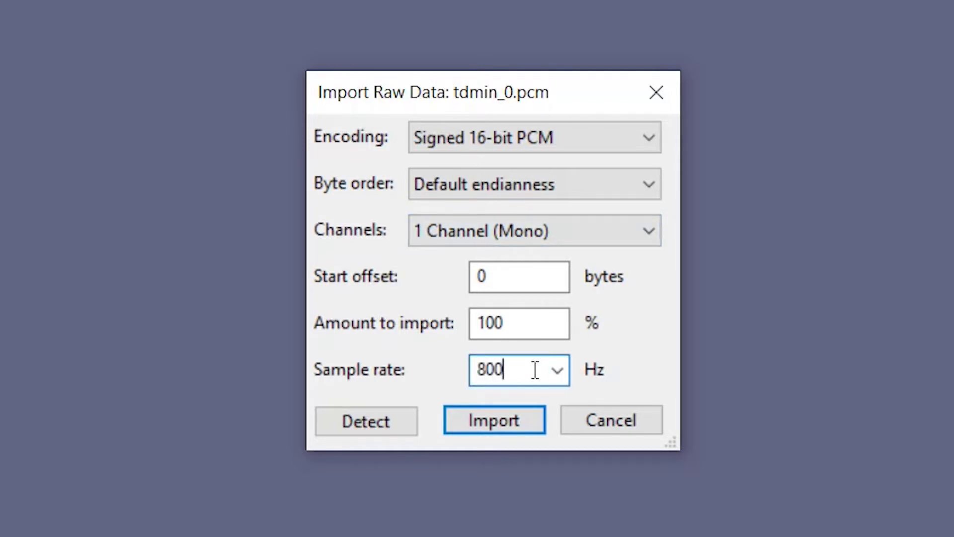
{"action": "left_click", "coordinate": [503, 417]}
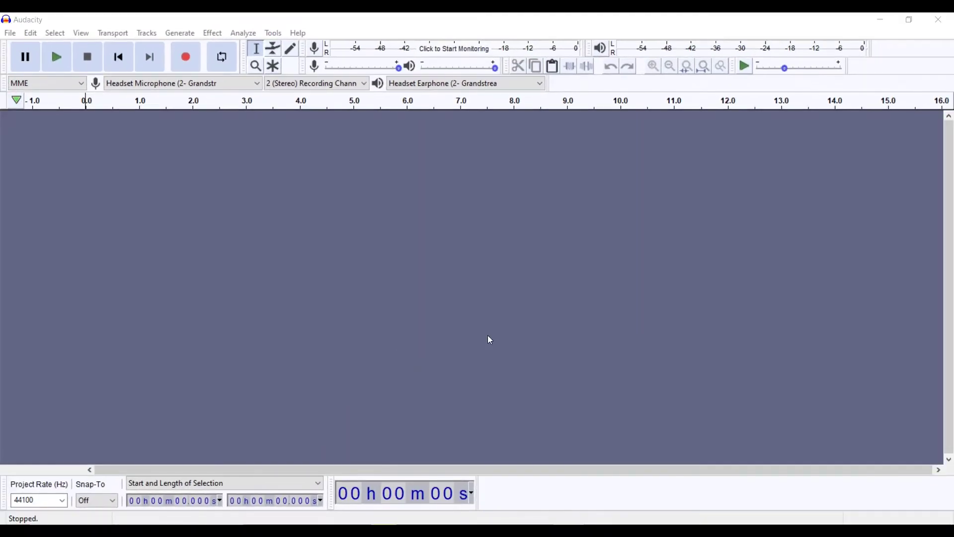
Select a short stretch of busy tone near 1:15 on the track
{"action": "left_click_drag", "start_coordinate": [210, 473], "coordinate": [194, 482]}
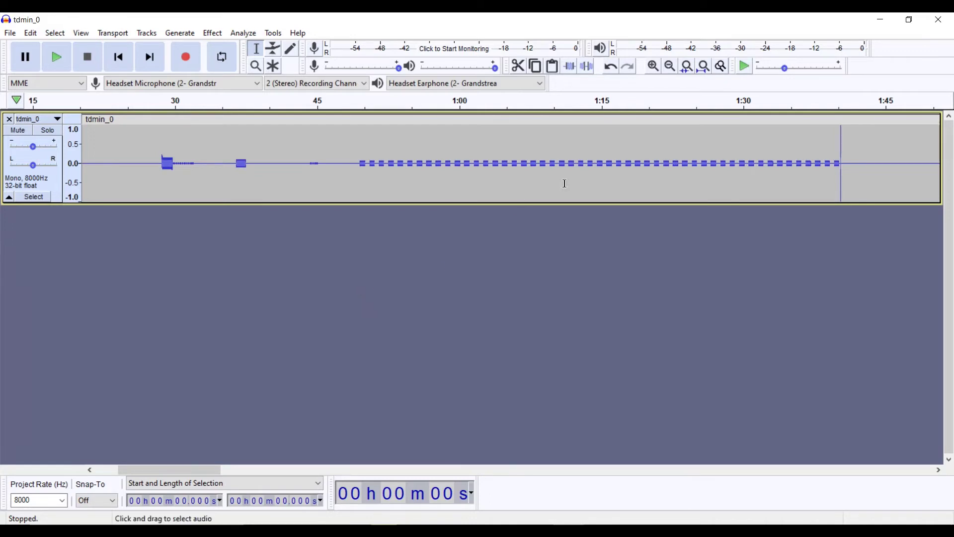
{"action": "left_click_drag", "start_coordinate": [596, 165], "coordinate": [604, 167]}
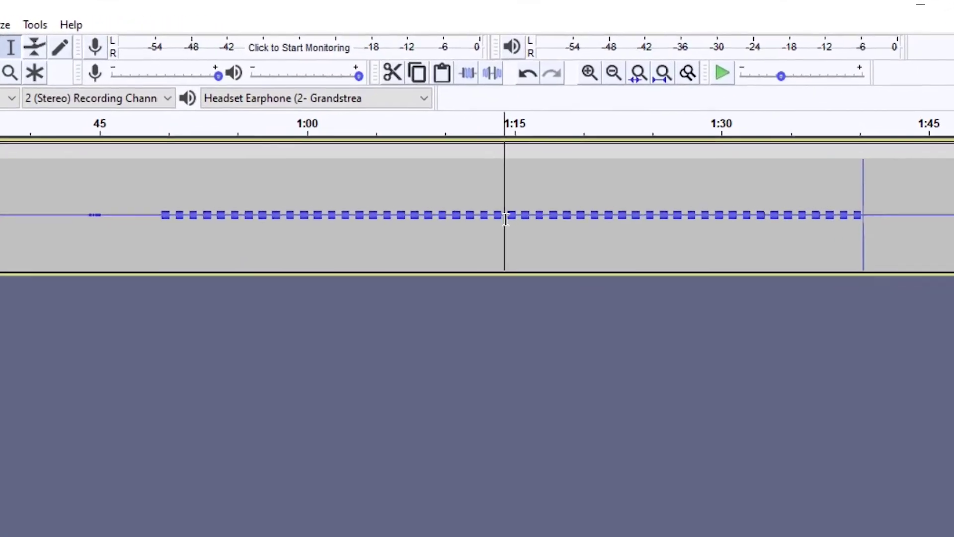
{"action": "left_click_drag", "start_coordinate": [516, 224], "coordinate": [516, 223]}
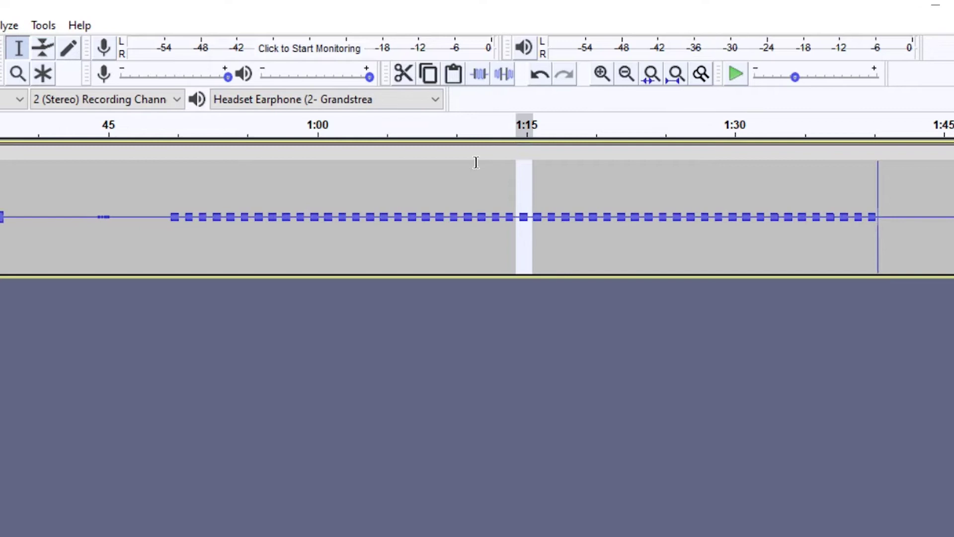
{"action": "left_click", "coordinate": [276, 26]}
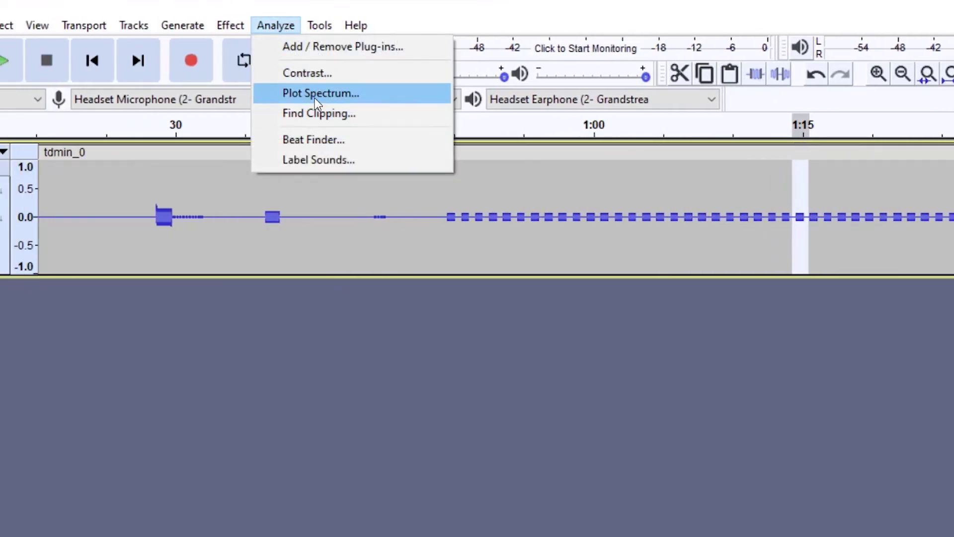
Plot the selection's spectrum and read the 480 Hz and 620 Hz peaks, each near -32 dB
{"action": "key", "text": "Escape"}
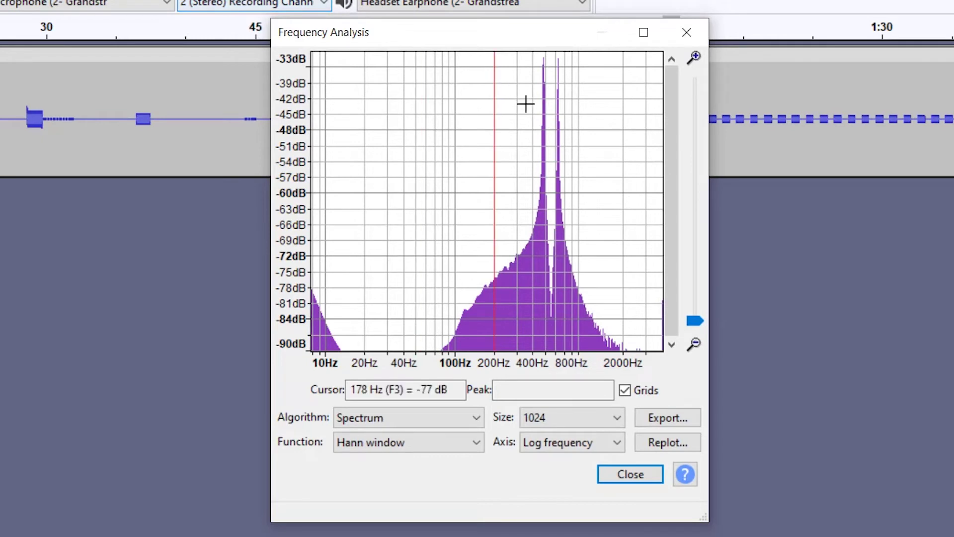
{"action": "mouse_move", "coordinate": [543, 112]}
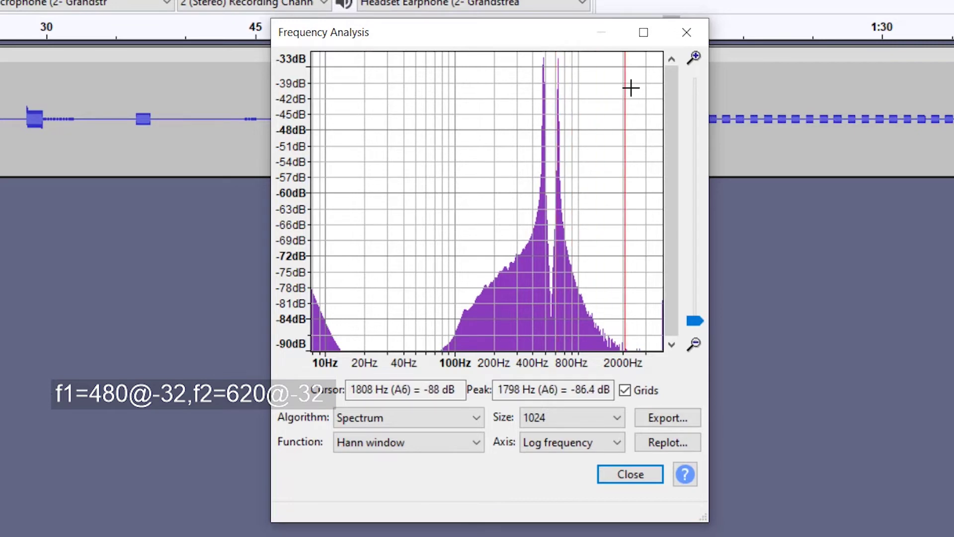
{"action": "left_click", "coordinate": [687, 34]}
Zoom in and select the silent gap between two tone bursts near 1:15
{"action": "scroll", "coordinate": [645, 227], "scroll_direction": "up", "scroll_amount": 4, "text": "ctrl"}
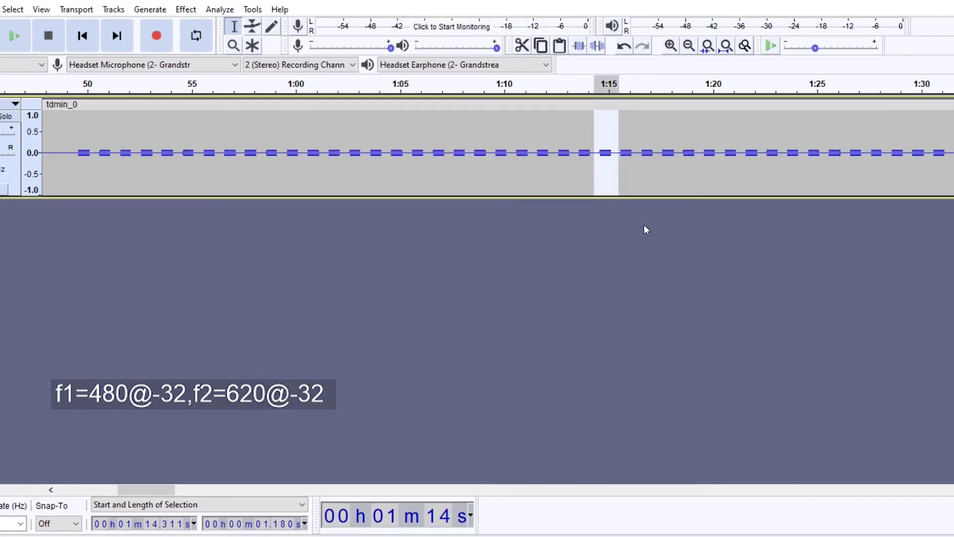
{"action": "scroll", "coordinate": [643, 225], "scroll_direction": "up", "scroll_amount": 1, "text": "ctrl"}
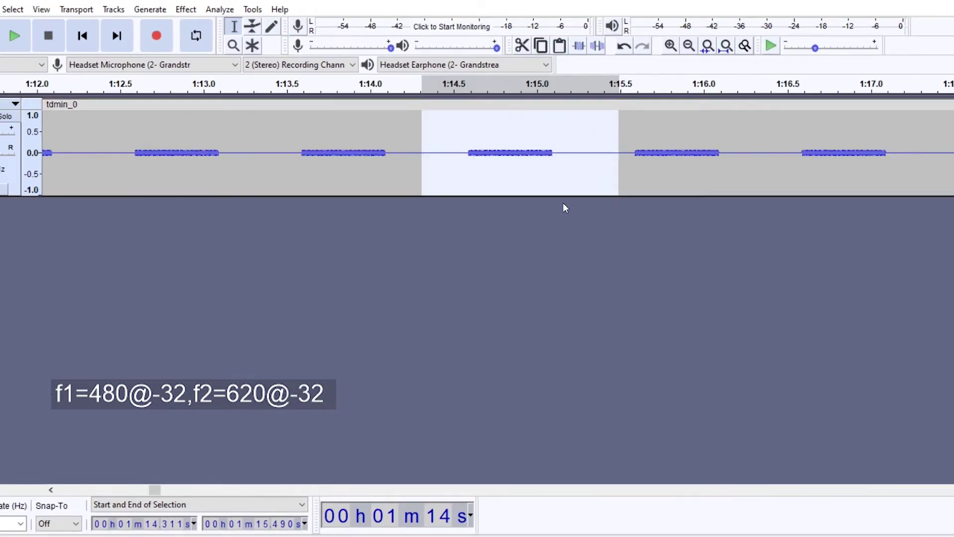
{"action": "left_click", "coordinate": [554, 154]}
{"action": "left_click_drag", "start_coordinate": [554, 153], "coordinate": [634, 154]}
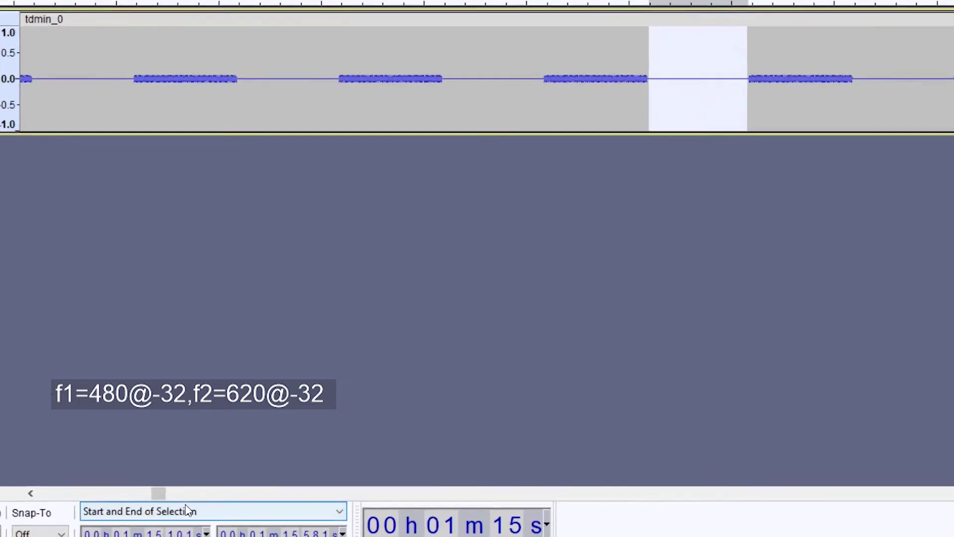
Show the selection as start and length, measuring the gap (~0.48 s) and the next tone burst
{"action": "left_click", "coordinate": [181, 504]}
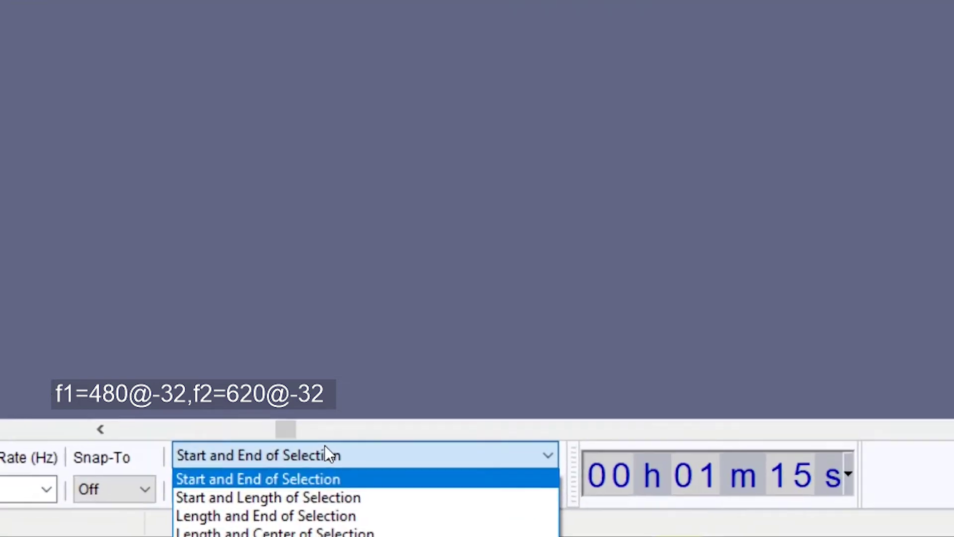
{"action": "left_click", "coordinate": [343, 498]}
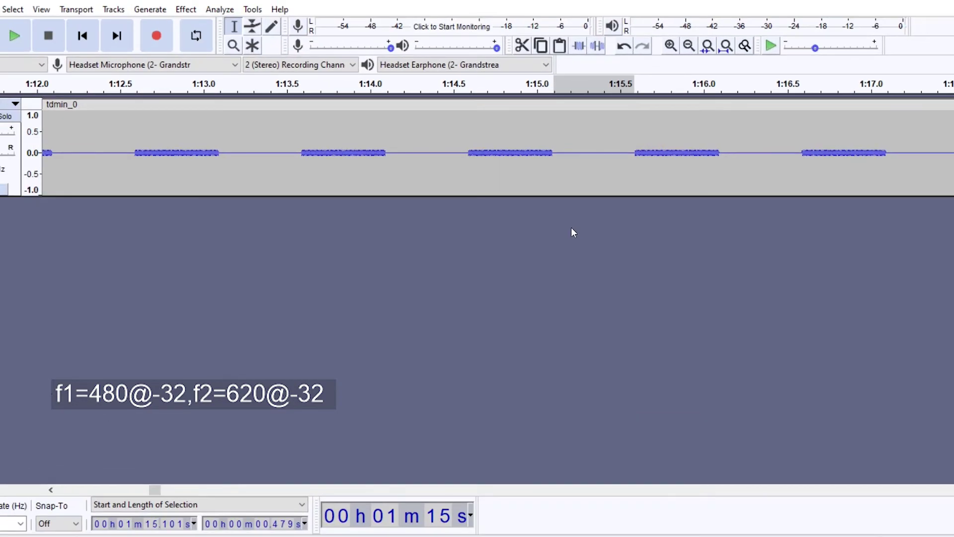
{"action": "left_click_drag", "start_coordinate": [554, 154], "coordinate": [634, 161]}
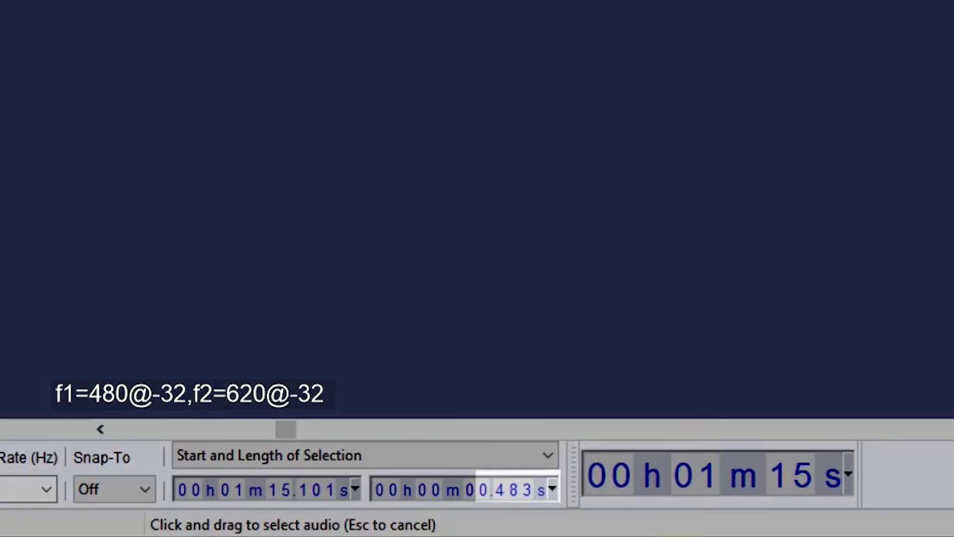
{"action": "left_click_drag", "start_coordinate": [740, 28], "coordinate": [739, 29]}
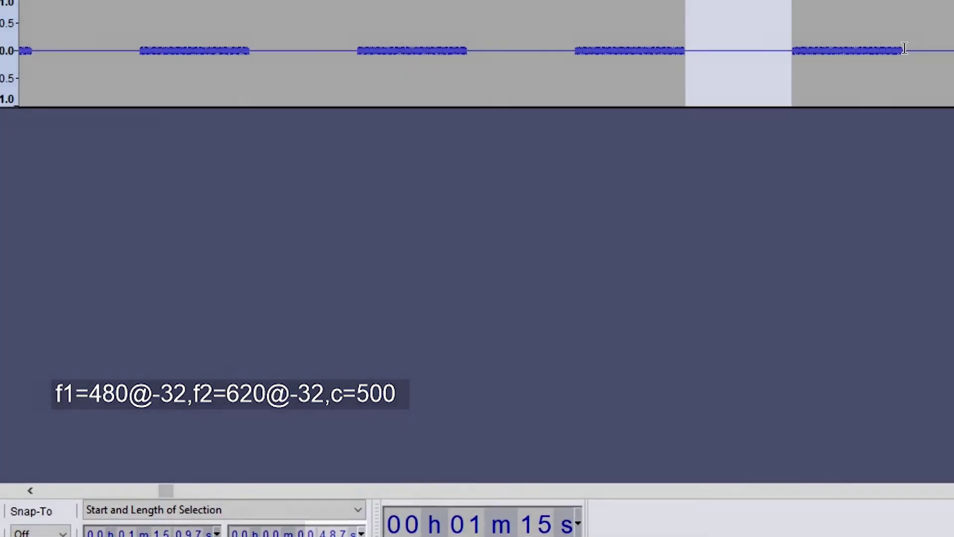
{"action": "left_click", "coordinate": [731, 147]}
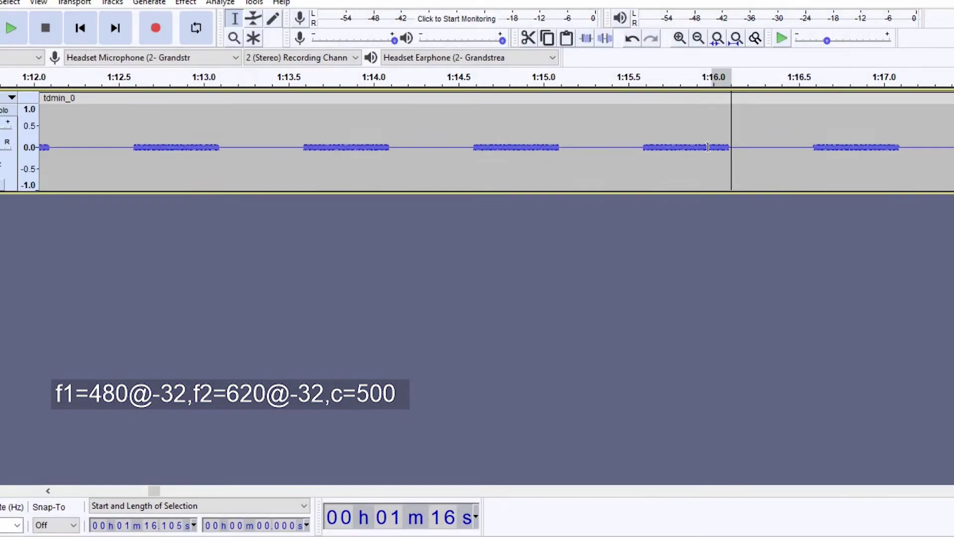
{"action": "left_click", "coordinate": [644, 151], "text": "shift"}
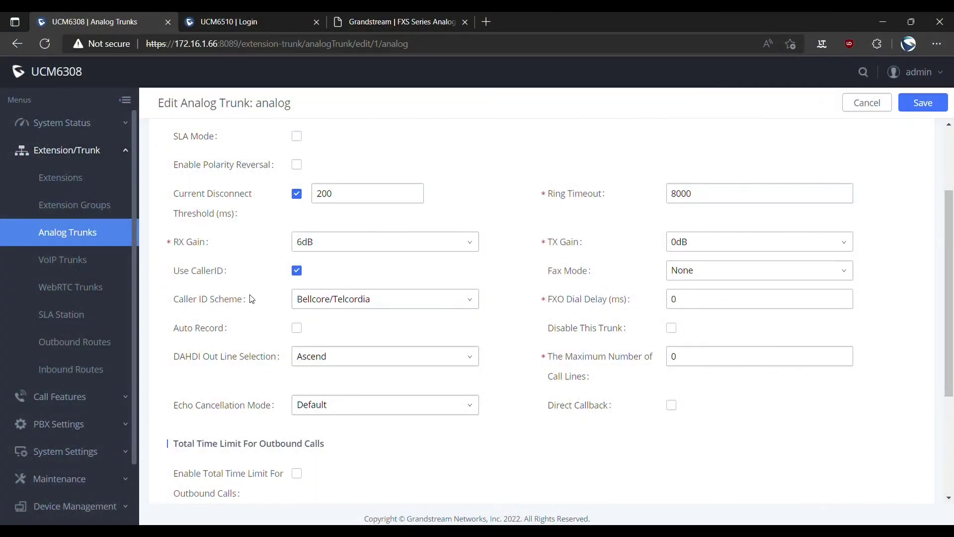
Change the trunk's Caller ID Scheme from Bellcore/Telcordia to Auto Detect
{"action": "mouse_move", "coordinate": [202, 275]}
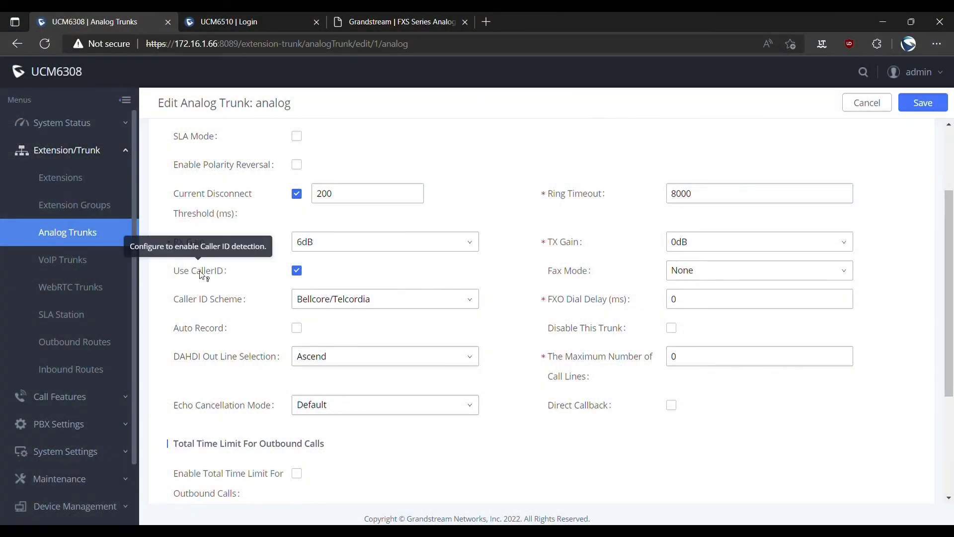
{"action": "left_click", "coordinate": [328, 303]}
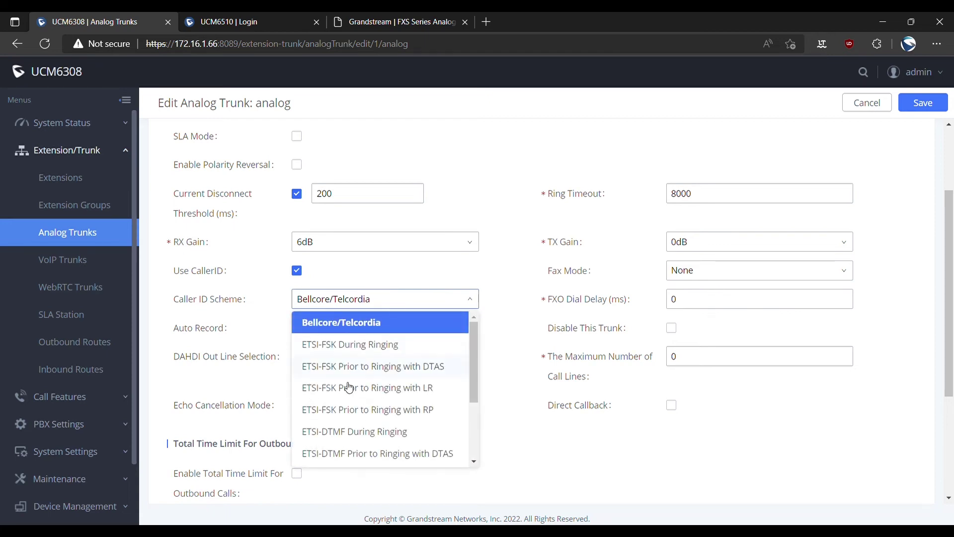
{"action": "scroll", "coordinate": [366, 426], "scroll_direction": "down", "scroll_amount": 2}
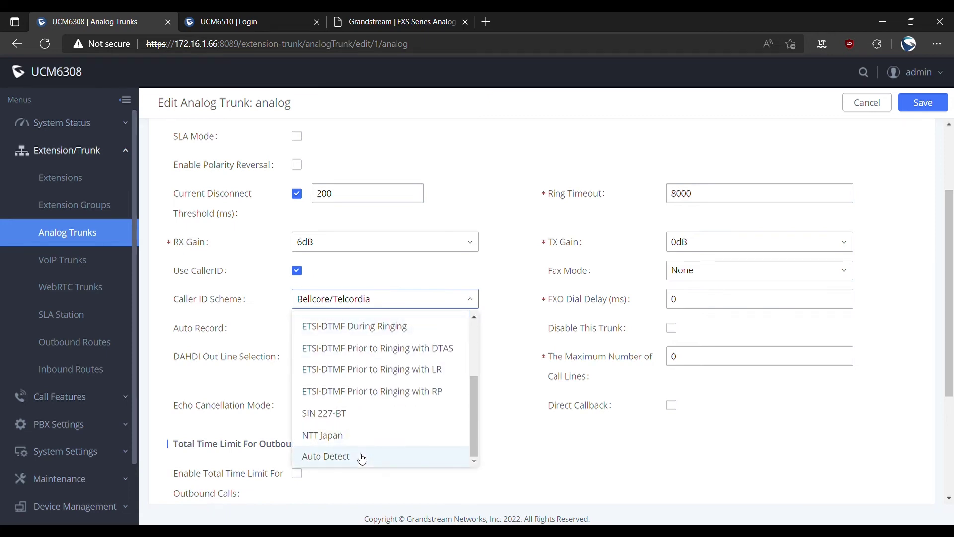
{"action": "left_click", "coordinate": [362, 458]}
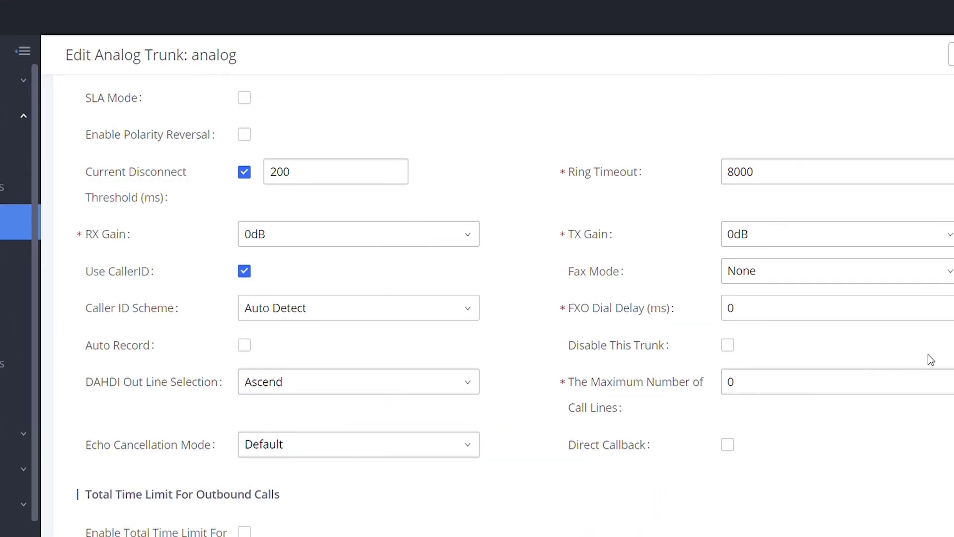
Open the RX Gain dropdown and scroll through its dB levels
{"action": "mouse_move", "coordinate": [576, 243]}
{"action": "mouse_move", "coordinate": [116, 242]}
{"action": "left_click", "coordinate": [473, 234]}
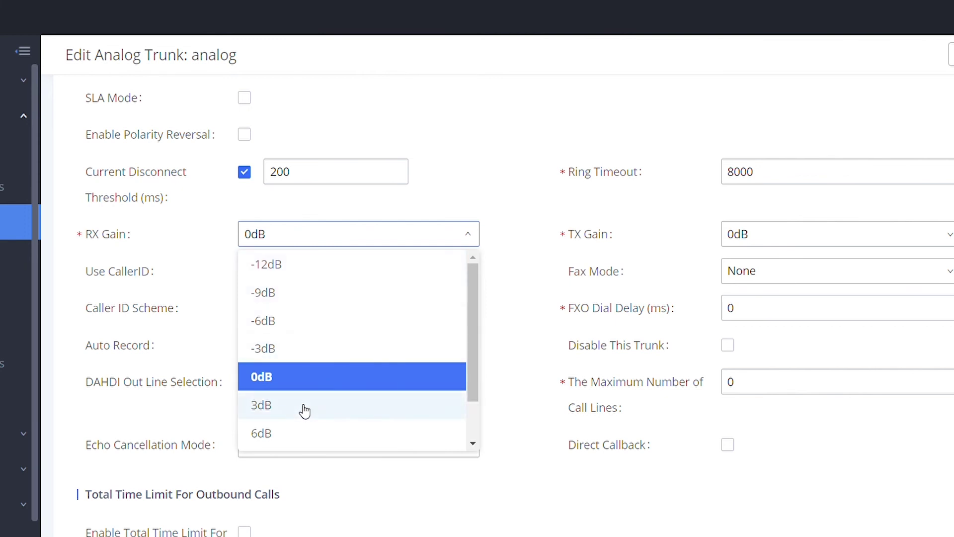
{"action": "scroll", "coordinate": [290, 417], "scroll_direction": "down", "scroll_amount": 2}
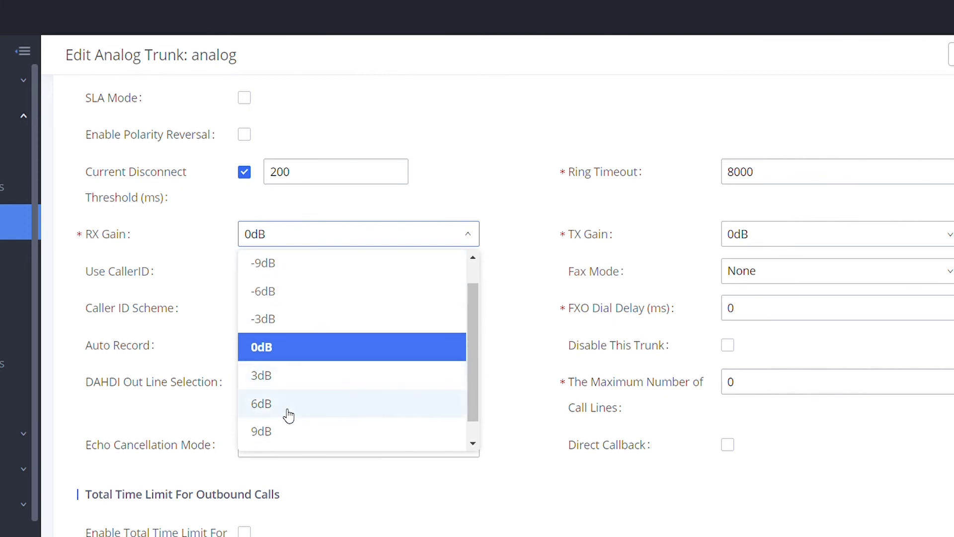